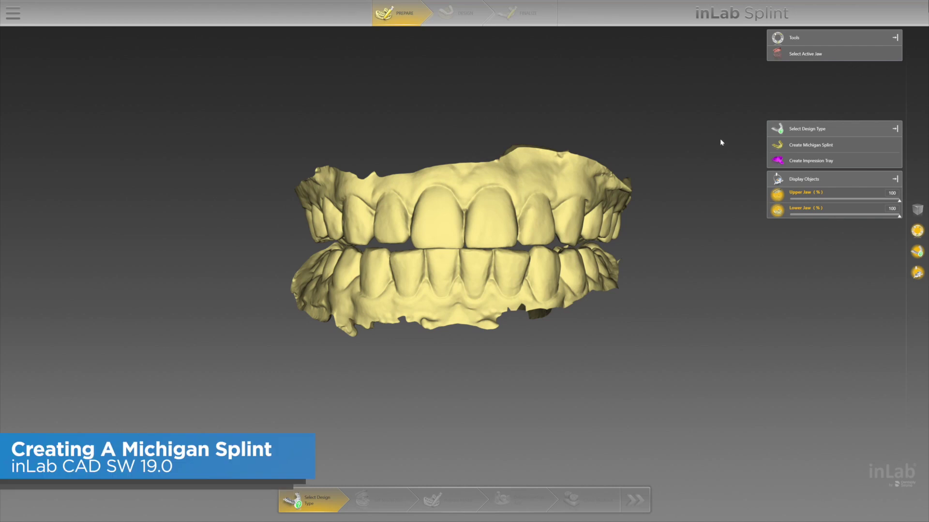
Step: Make the upper jaw active, choose the Michigan splint design type, and advance to Set Model Axis
click(800, 55)
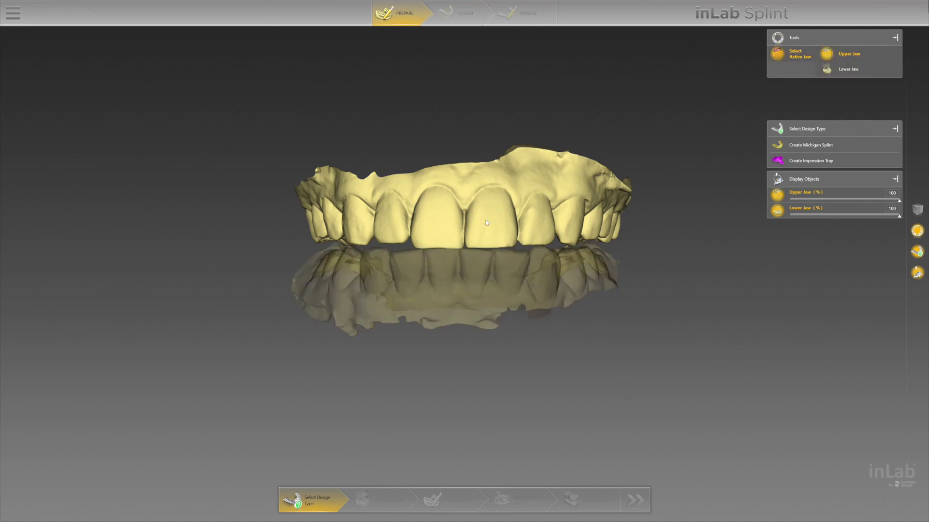
click(792, 148)
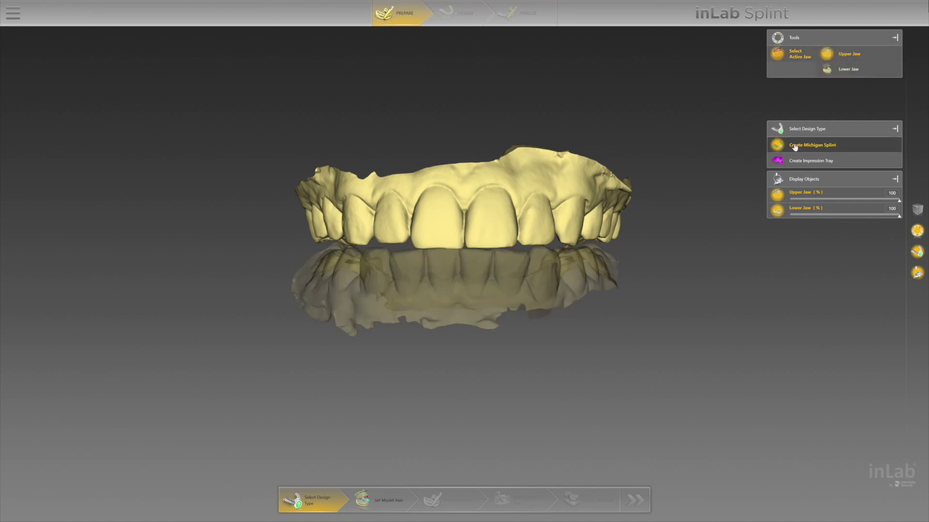
click(382, 500)
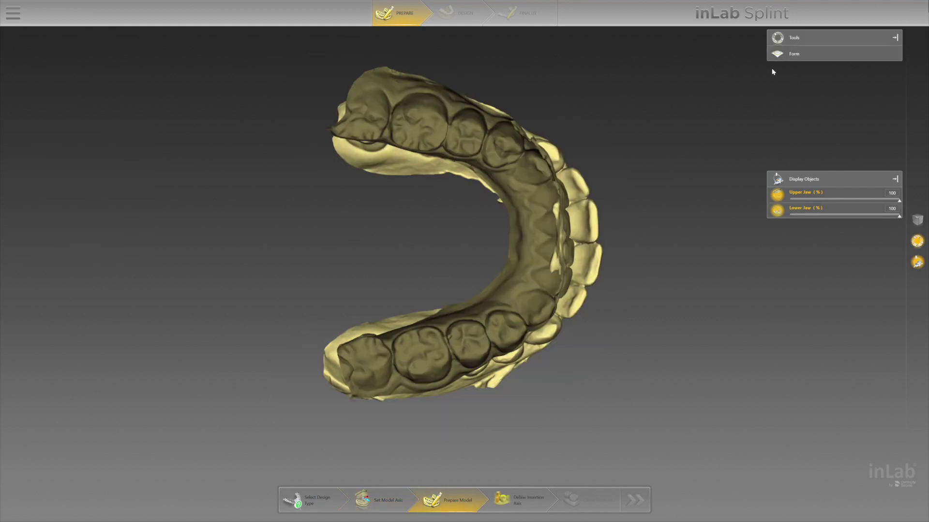
Step: Hide the lower jaw and move on to the Define Insertion Axis step
click(776, 211)
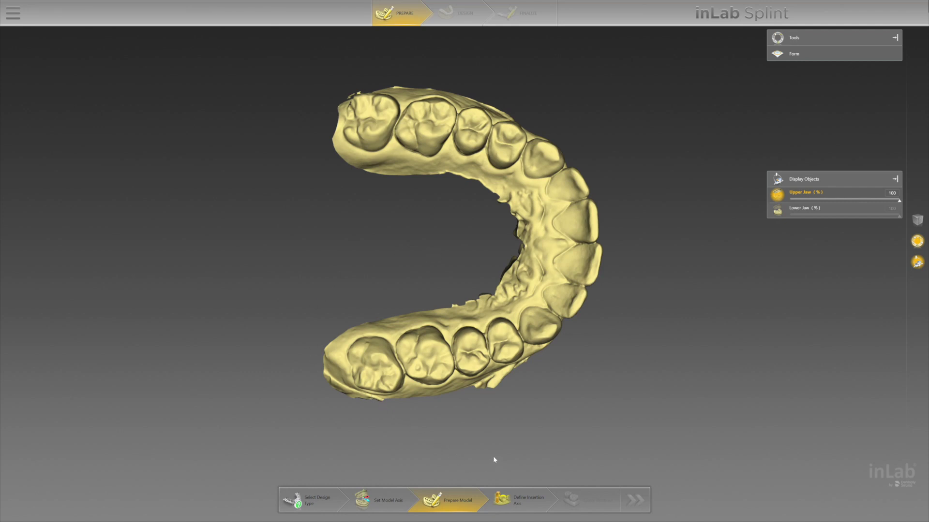
click(508, 496)
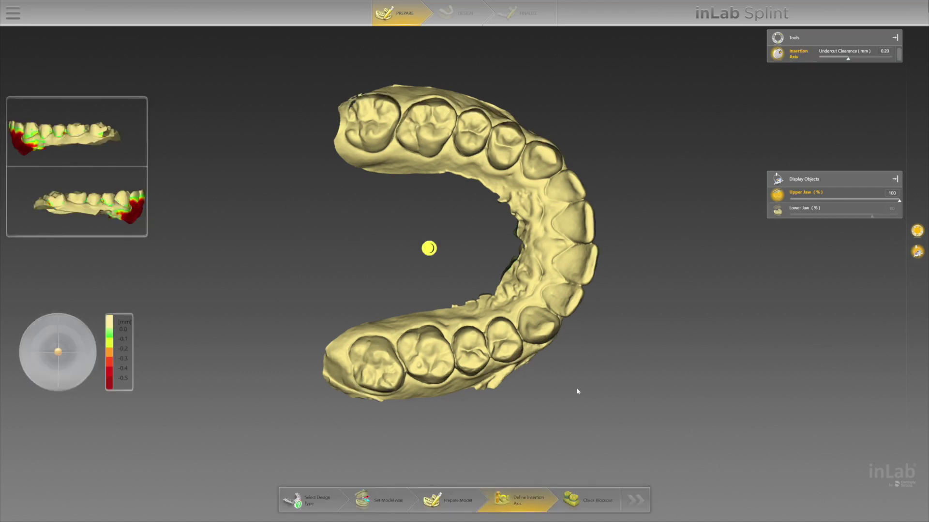
Step: Run the Check Blockout step so blockout wax fills the upper jaw's undercuts
click(588, 501)
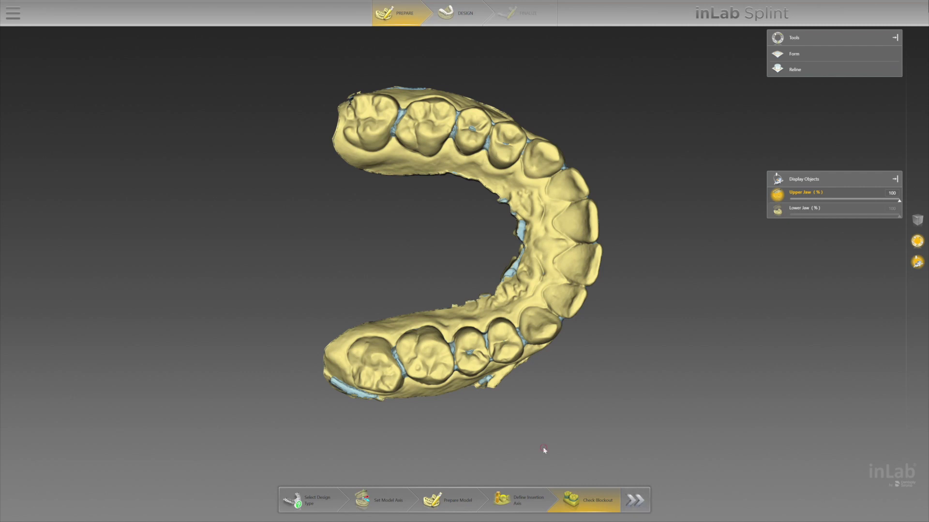
Step: Brush extra wax onto the upper teeth's side surfaces at 4.22 mm size, 100% strength
drag(542, 447, 514, 403)
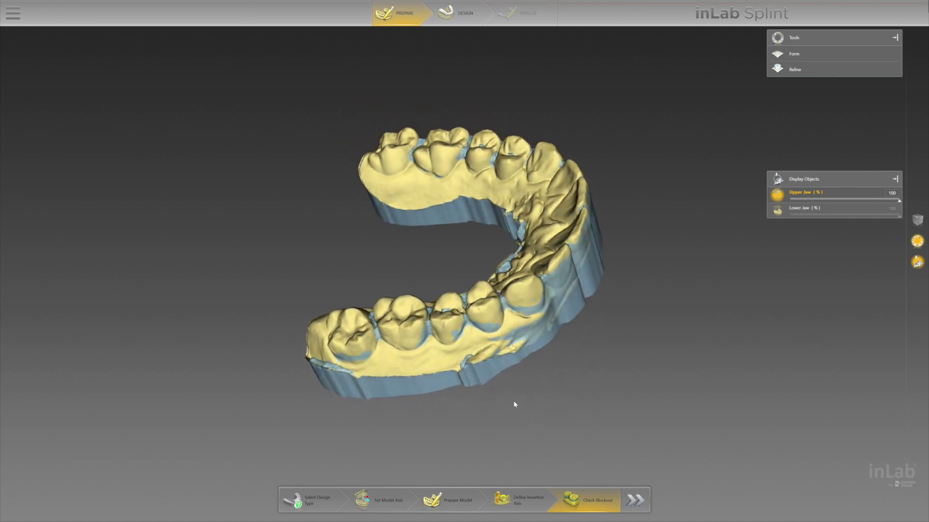
click(822, 54)
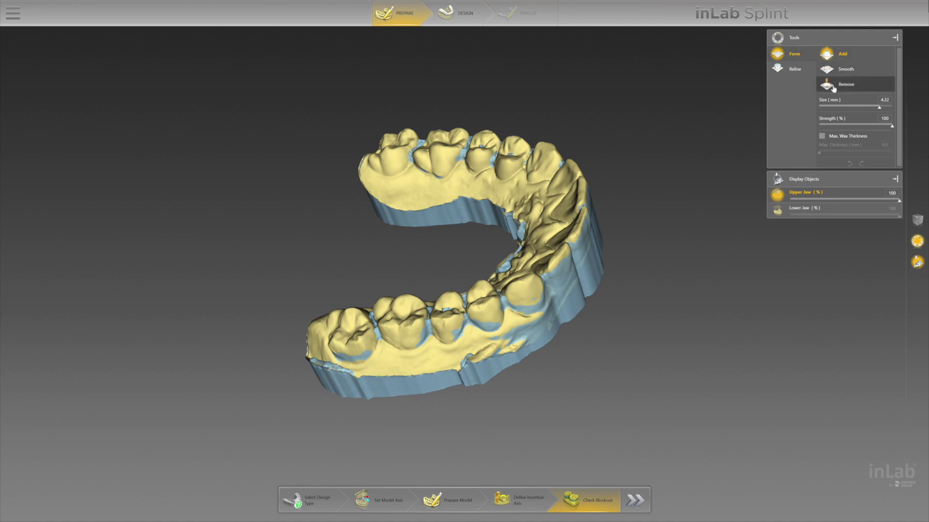
mouse_move(560, 254)
mouse_down()
mouse_move(541, 286)
mouse_move(458, 331)
mouse_move(353, 345)
mouse_move(501, 309)
mouse_move(577, 254)
mouse_move(586, 215)
mouse_up()
mouse_move(616, 146)
mouse_down()
mouse_move(491, 297)
mouse_move(472, 304)
mouse_move(500, 258)
mouse_move(513, 136)
mouse_move(507, 244)
mouse_up()
right_drag(582, 86, 595, 176)
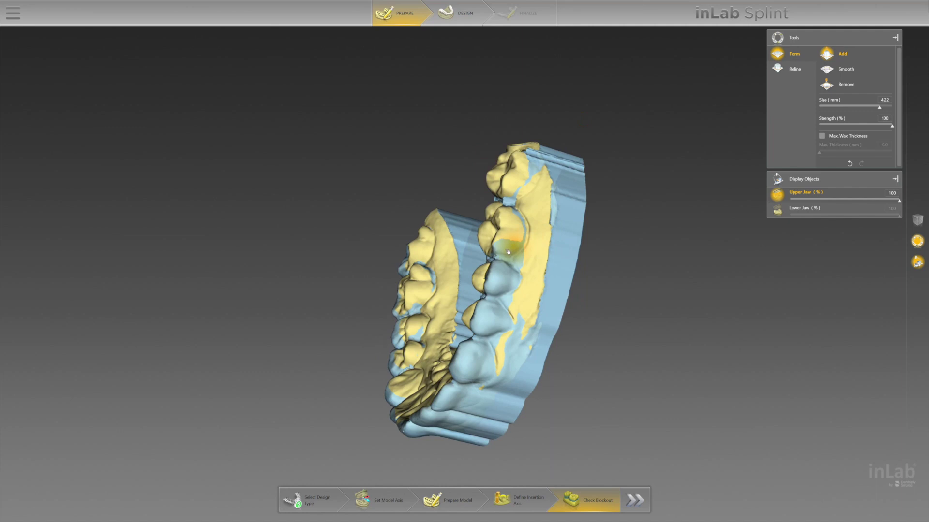
mouse_move(507, 239)
mouse_down()
mouse_move(525, 159)
mouse_move(490, 319)
mouse_up()
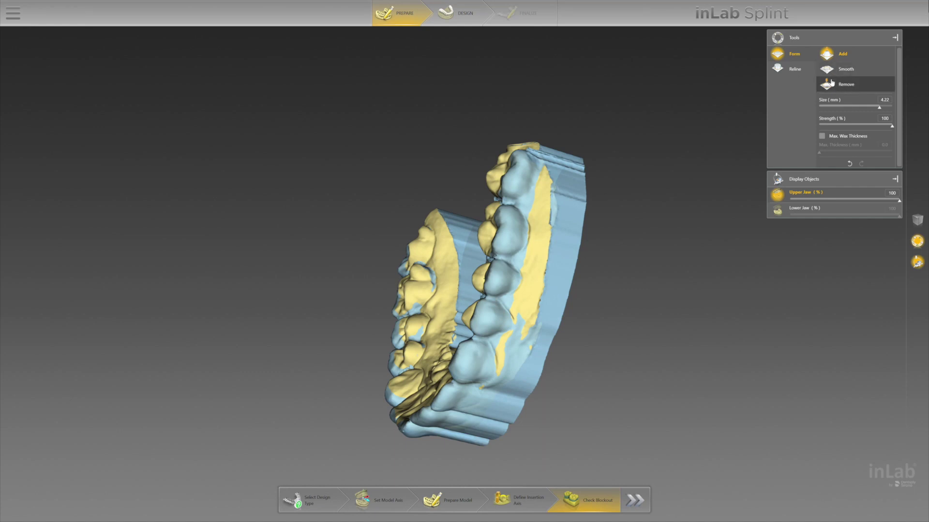
Step: Trim excess wax from the right molars with Remove (size 5.00, strength 50), then enter Design
click(846, 84)
drag(361, 216, 473, 239)
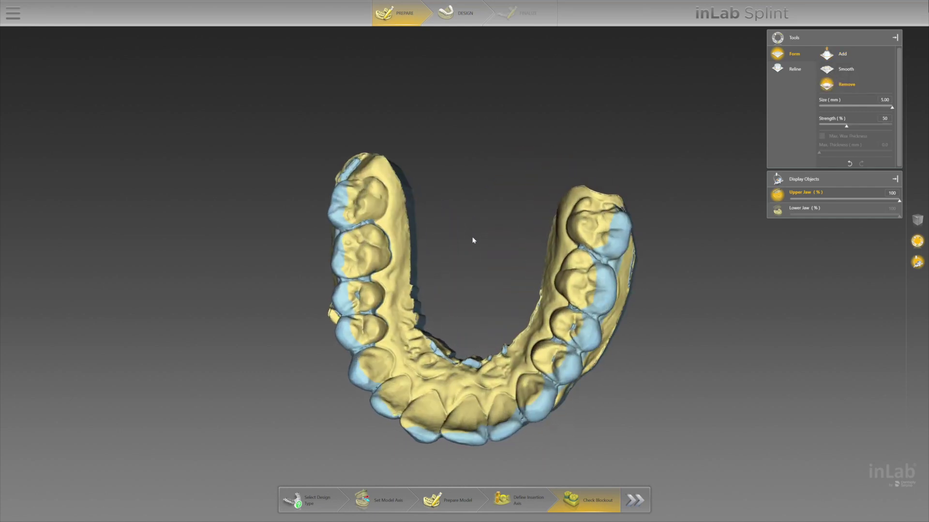
mouse_move(617, 217)
mouse_down()
mouse_move(570, 374)
mouse_move(500, 426)
mouse_move(461, 441)
mouse_move(420, 431)
mouse_move(363, 382)
mouse_move(334, 302)
mouse_move(339, 194)
mouse_move(341, 212)
mouse_up()
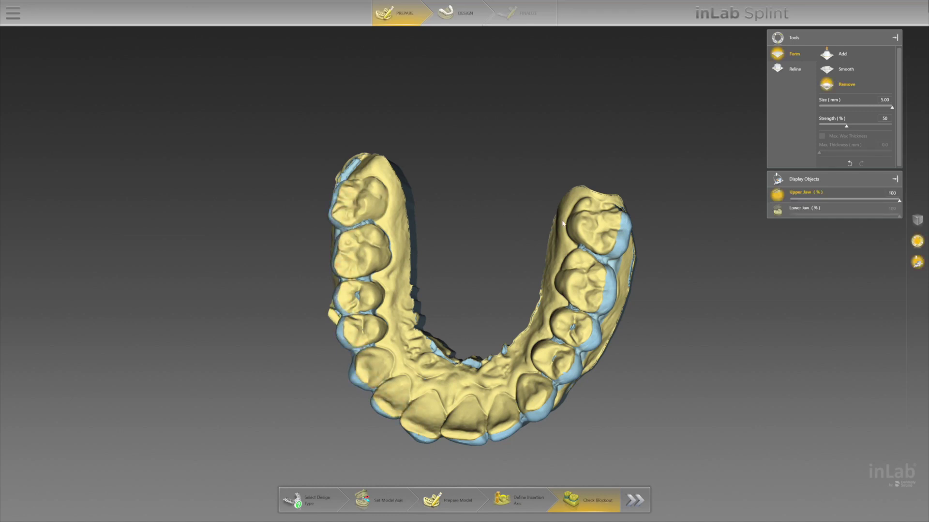
click(619, 227)
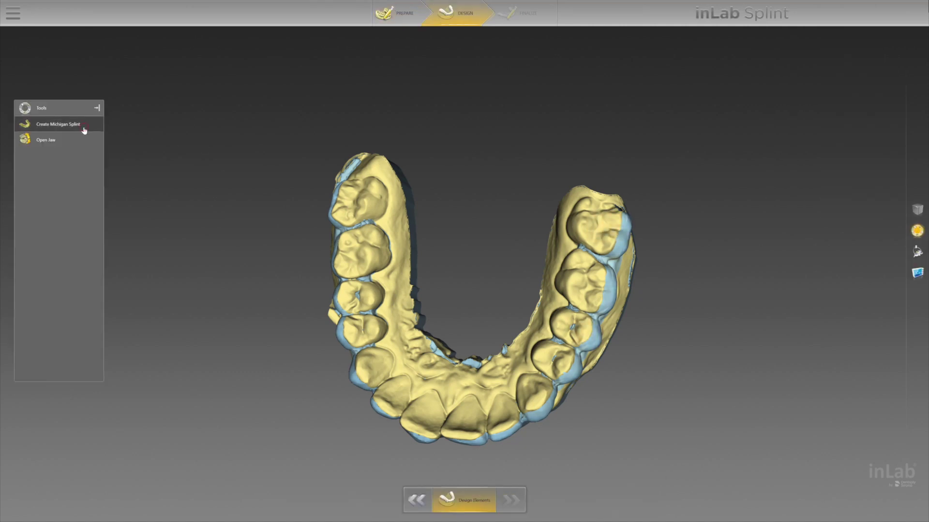
click(84, 130)
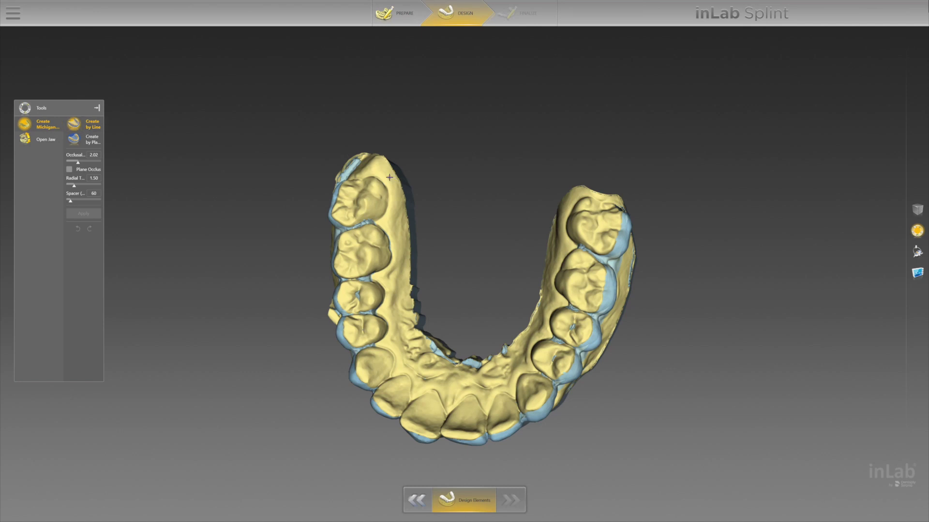
Step: Trace the splint outline from the left teeth around the front to the last right molar
drag(390, 178, 399, 334)
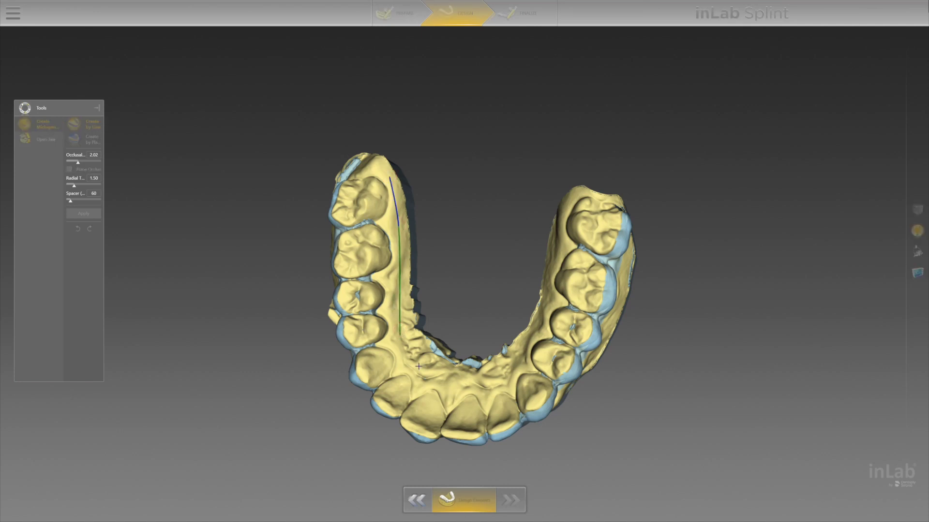
mouse_move(419, 366)
mouse_down()
mouse_move(472, 386)
mouse_move(527, 345)
mouse_up()
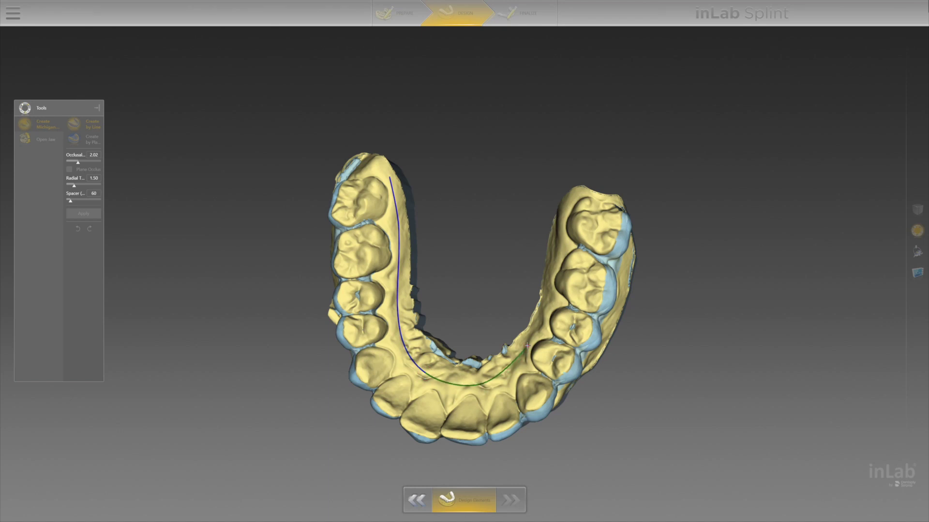
click(528, 345)
middle_drag(556, 304, 578, 302)
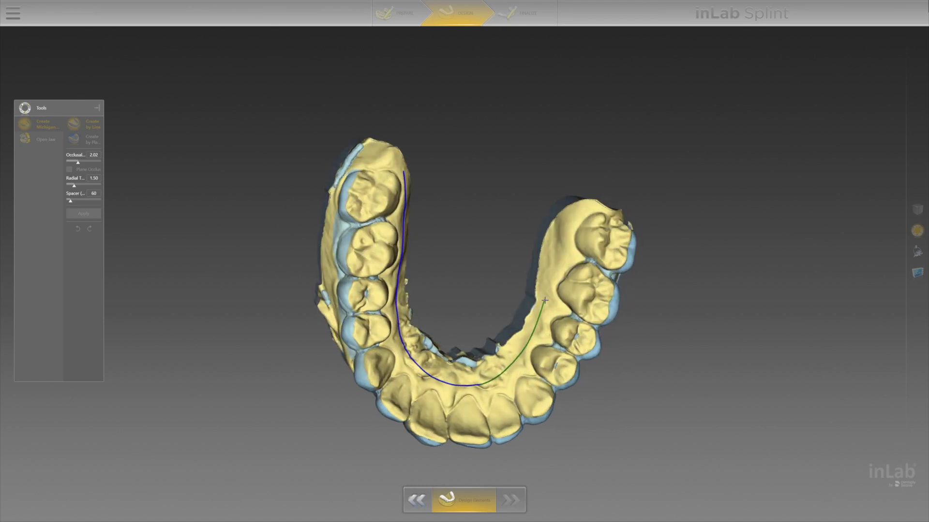
mouse_move(544, 300)
mouse_down()
mouse_move(558, 249)
mouse_move(586, 223)
mouse_move(610, 229)
mouse_up()
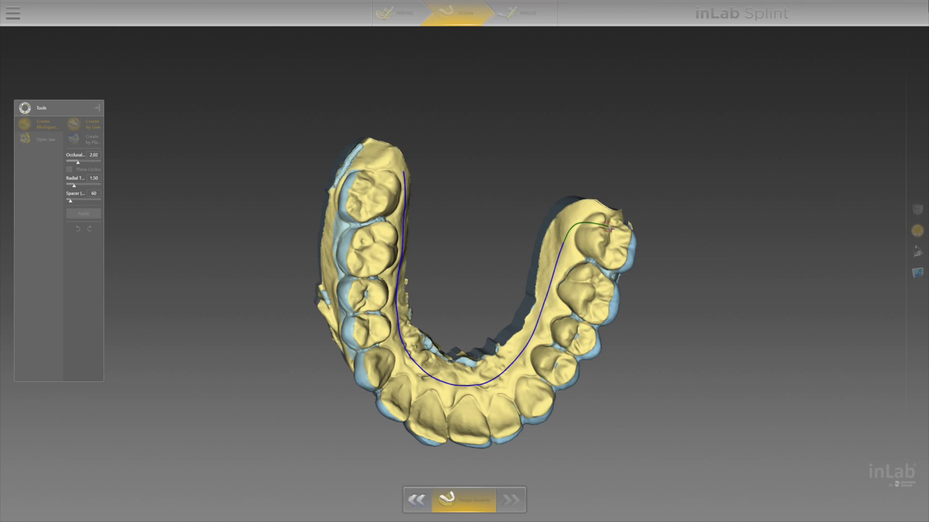
click(612, 230)
middle_drag(619, 236, 589, 224)
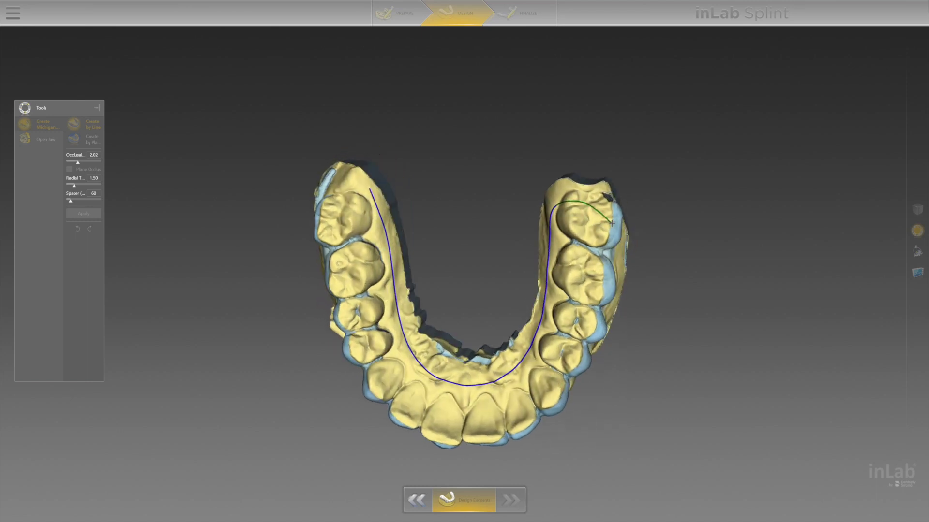
drag(612, 223, 601, 262)
Step: Continue the outline down the molars' outer side, fixing points at the second premolar and molar
middle_drag(599, 264, 535, 244)
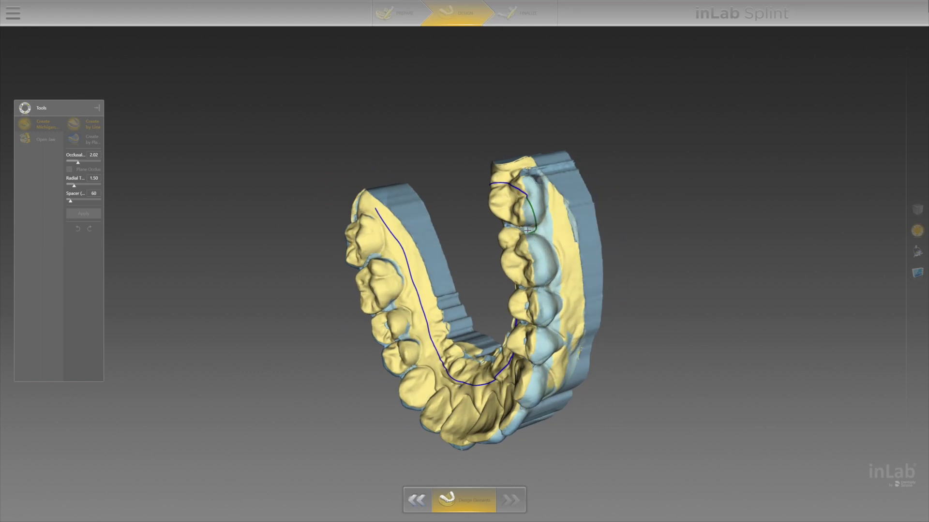
mouse_move(530, 224)
mouse_down()
mouse_move(541, 299)
mouse_move(536, 361)
mouse_up()
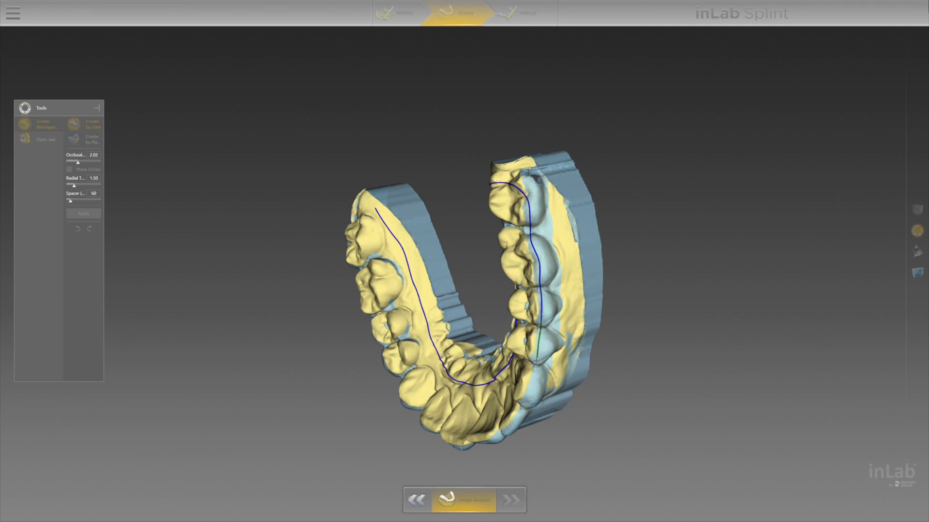
right_drag(525, 400, 538, 299)
drag(536, 282, 479, 391)
middle_drag(493, 373, 515, 333)
drag(505, 324, 437, 382)
click(435, 382)
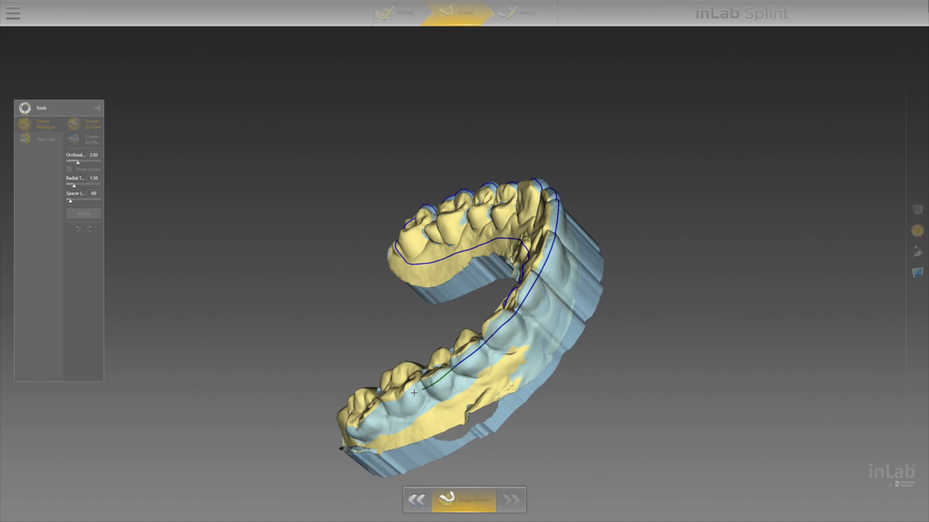
middle_drag(389, 405, 451, 374)
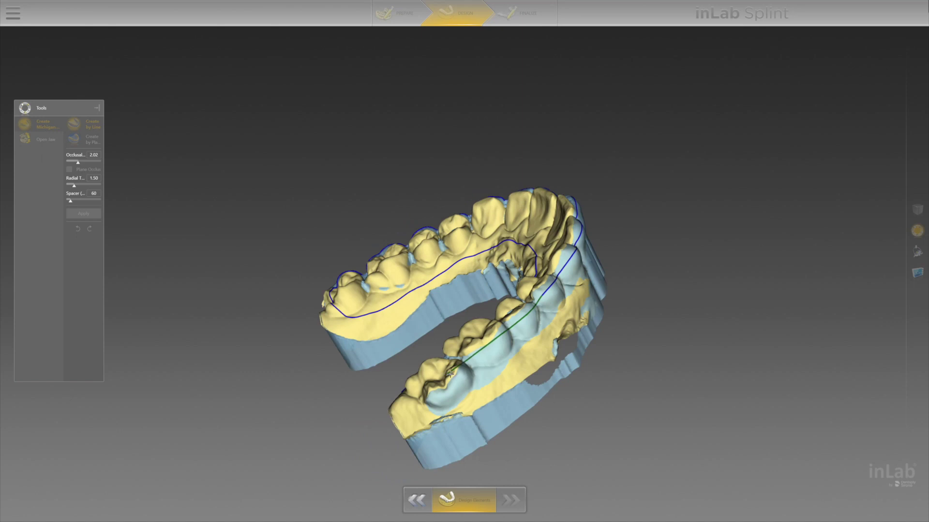
click(476, 356)
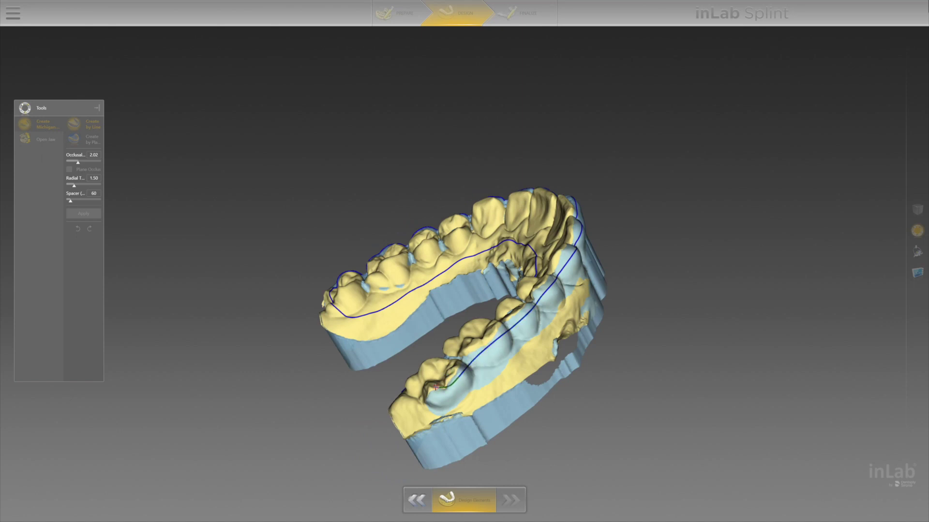
right_drag(426, 382, 509, 427)
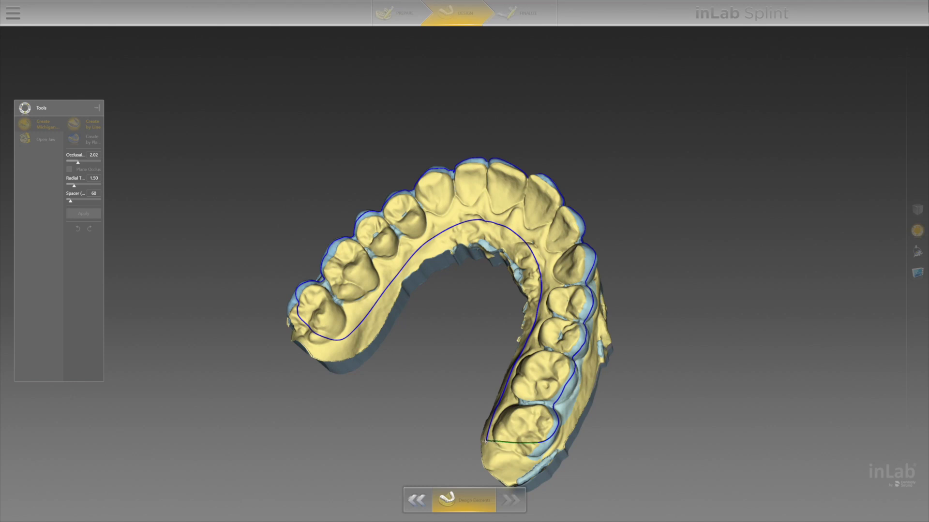
Step: Close the outline at its start point and enable the Plane Occlusion option
click(486, 441)
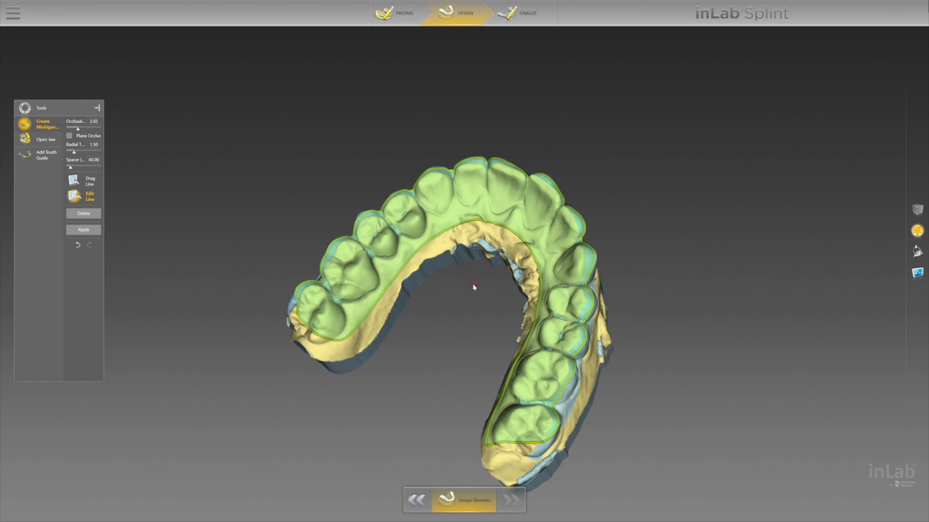
middle_drag(474, 287, 499, 263)
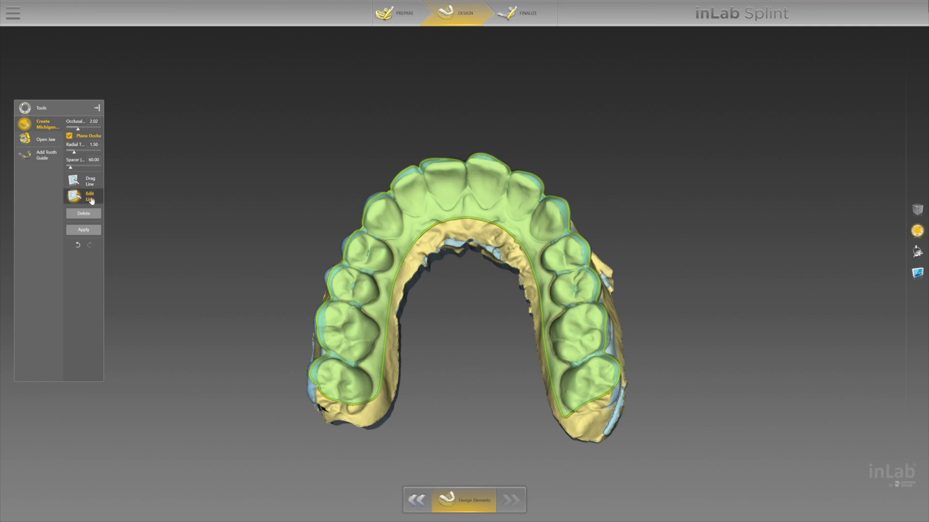
click(85, 230)
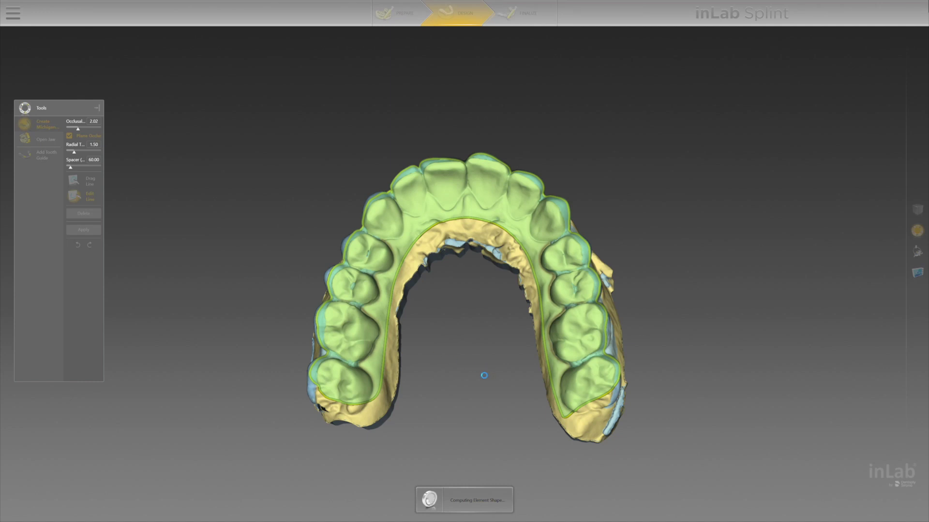
Step: Tilt the recomputed flat-plane splint to an oblique side view to check it
right_drag(484, 379, 524, 293)
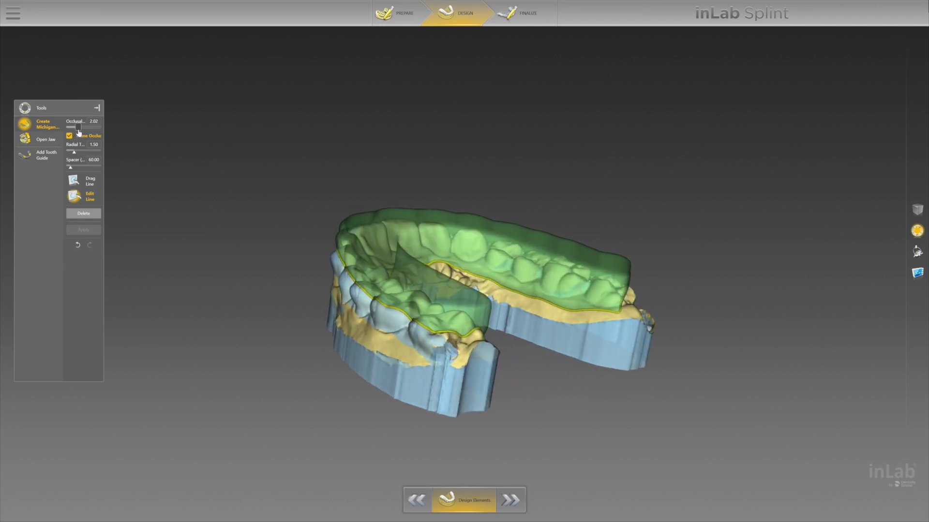
Step: Reduce occlusal thickness to 1.50, recompute the splint, and inspect it from several angles
drag(77, 128, 76, 129)
click(84, 230)
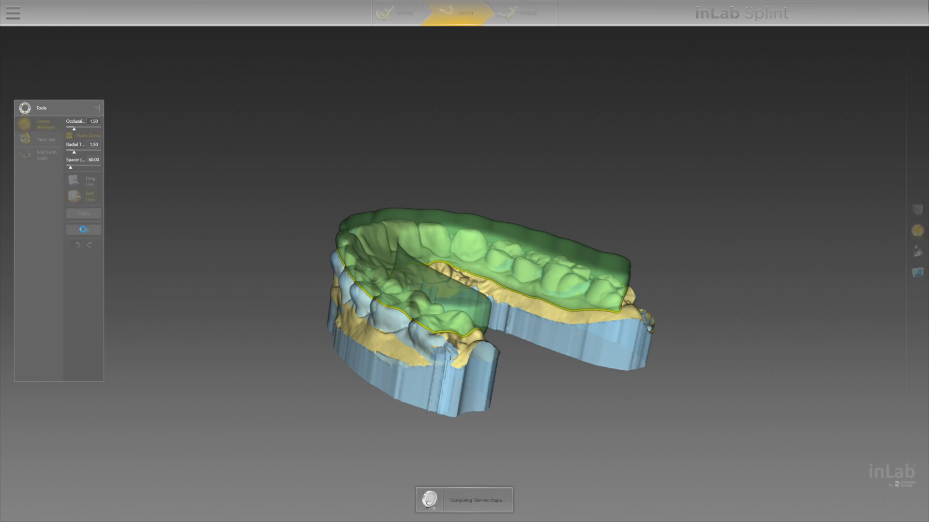
drag(265, 324, 298, 305)
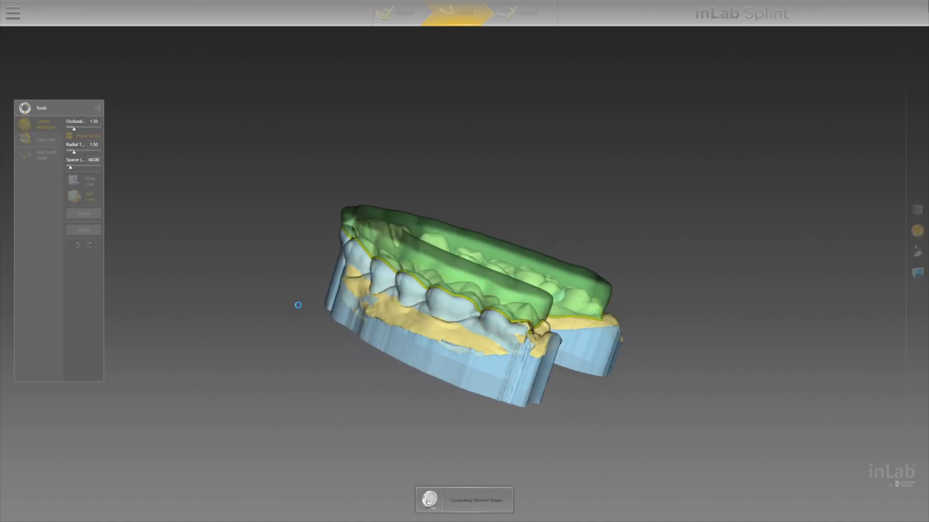
right_drag(297, 306, 304, 296)
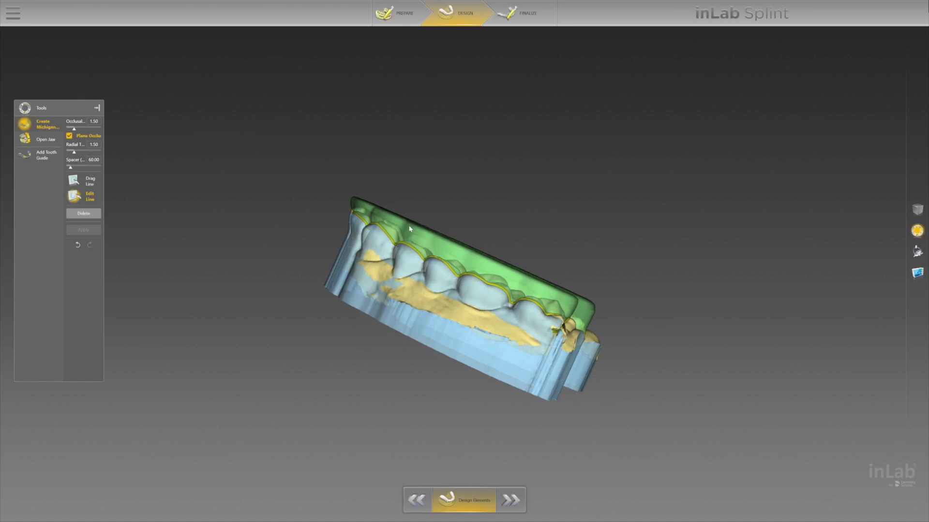
drag(494, 146, 371, 209)
middle_drag(371, 208, 386, 188)
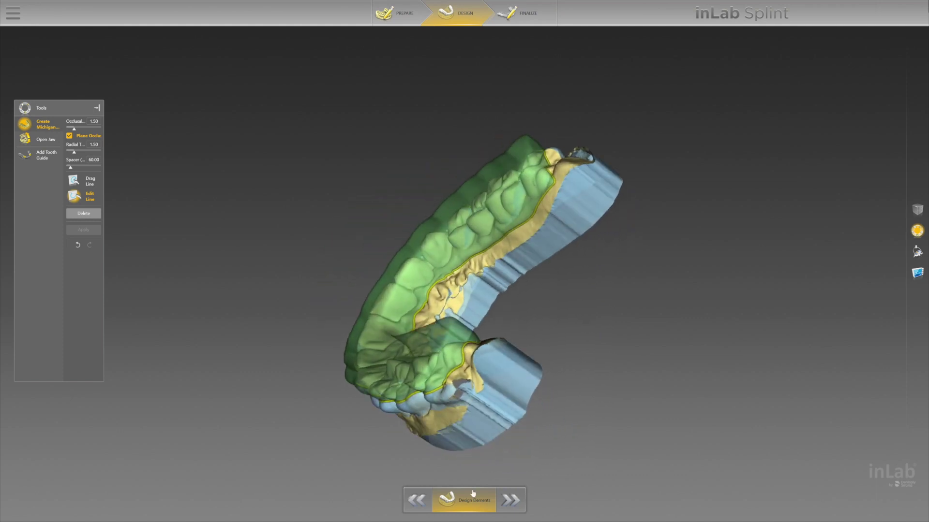
Step: Advance to Finalize and display the lower jaw against the splint to view the bite
click(505, 502)
middle_drag(362, 167, 547, 234)
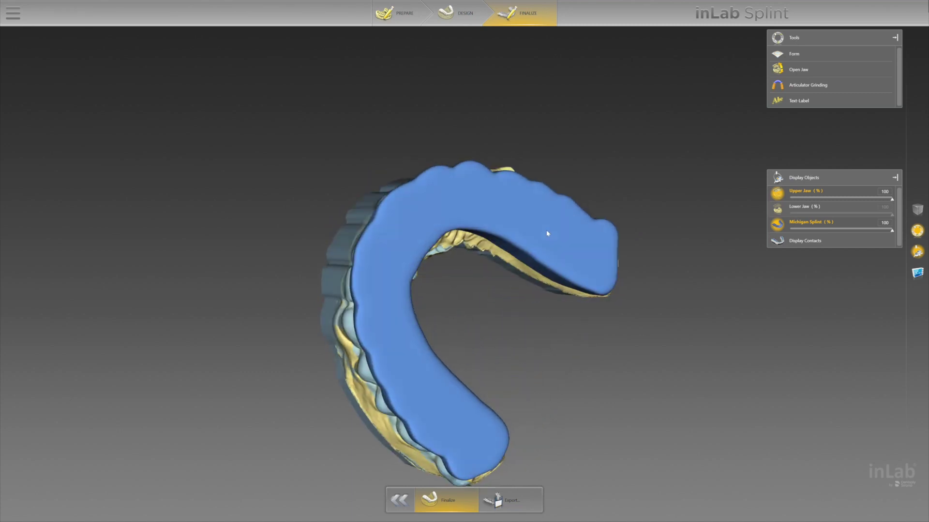
click(772, 209)
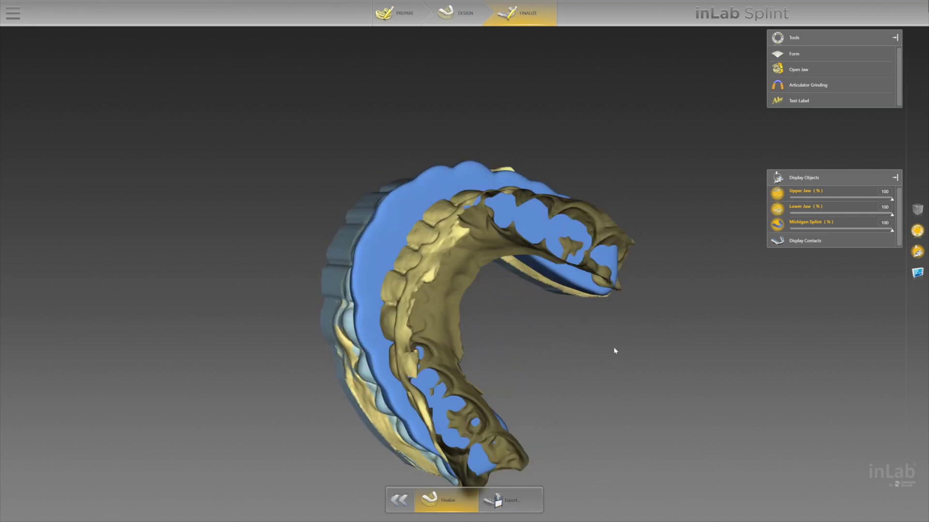
middle_drag(613, 347, 572, 271)
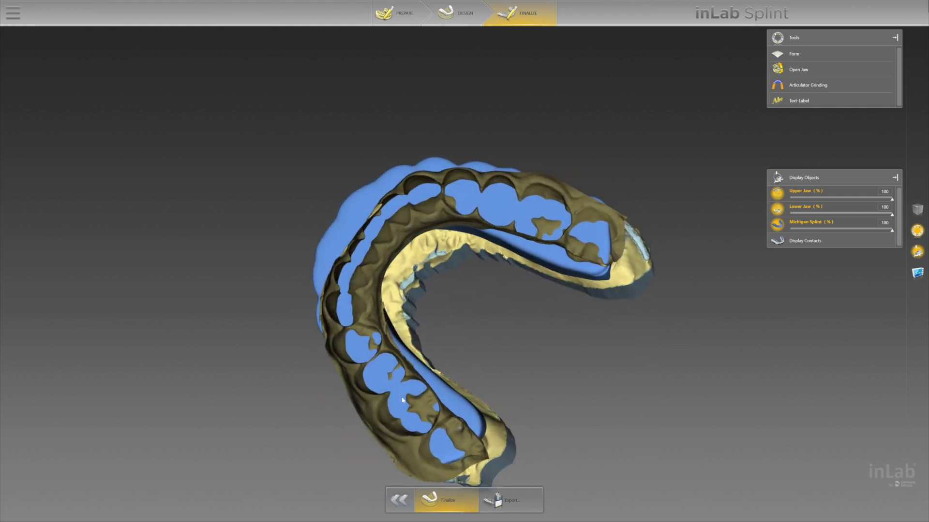
Step: Hide the lower jaw and apply Articulator Grinding to imprint opposing-jaw indentations on the splint
click(777, 209)
click(777, 87)
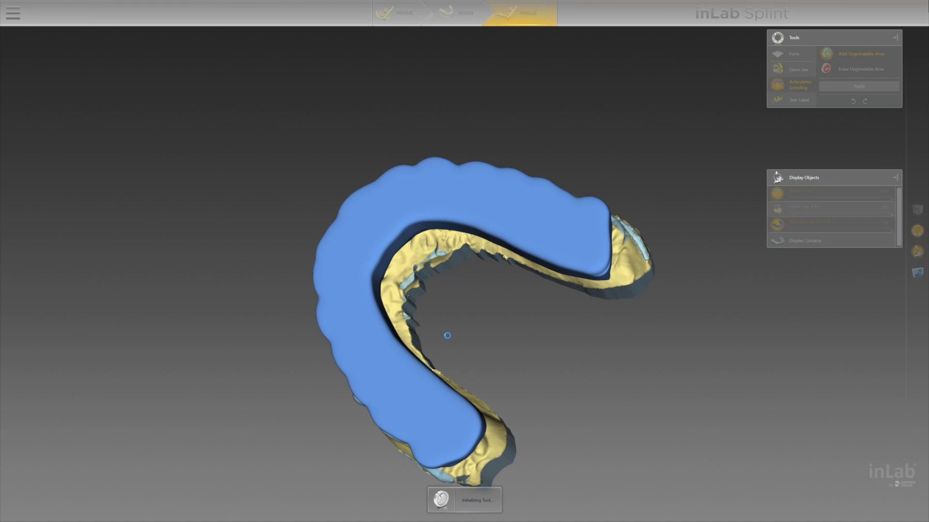
drag(447, 336, 471, 313)
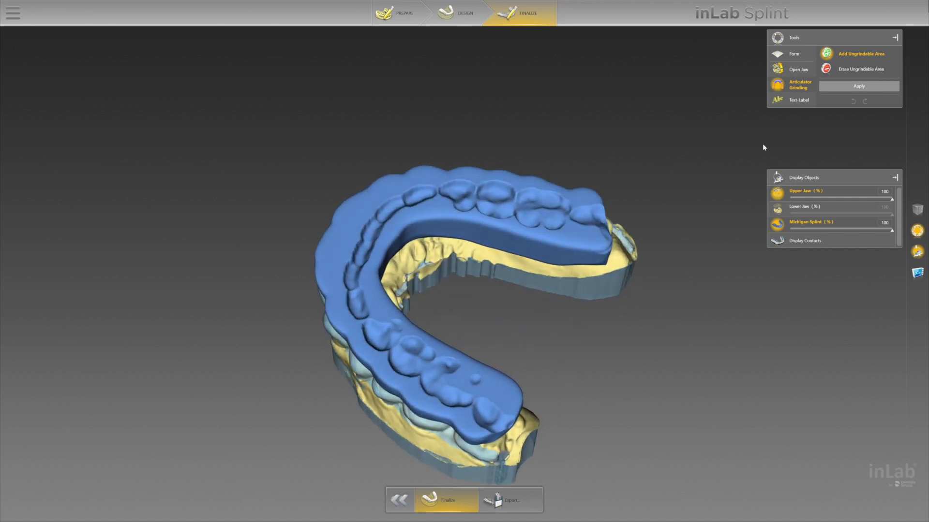
click(859, 87)
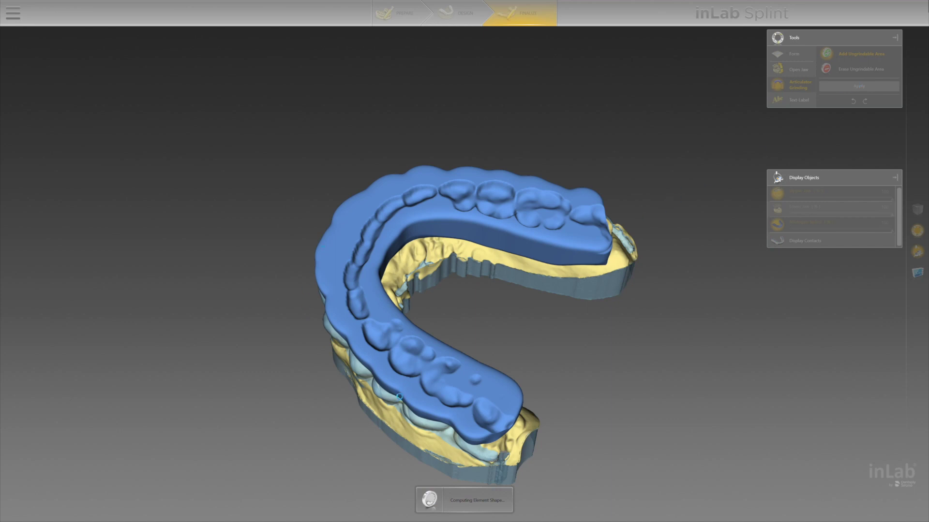